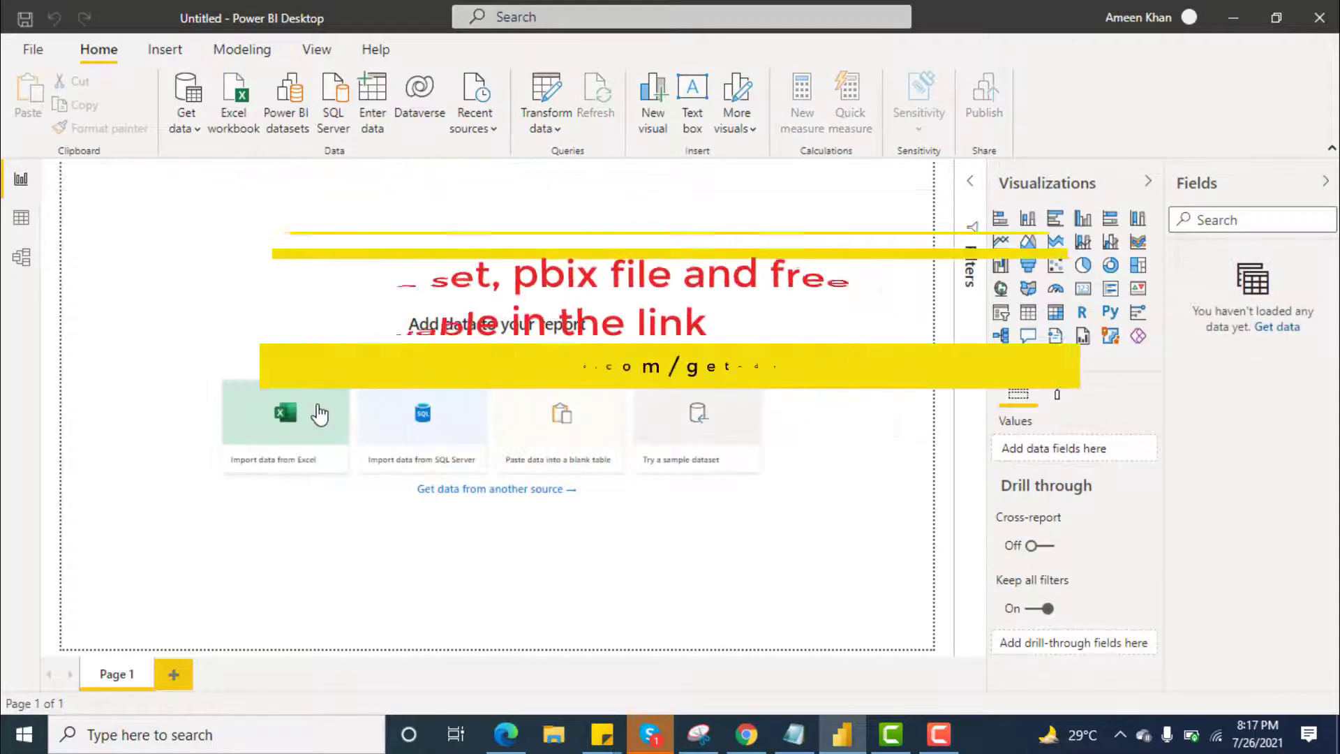
- Import 'Sales by manager' from Desktop > Calendar and Calendar Auto Functions and tick Sheet2 in Navigator
click(314, 408)
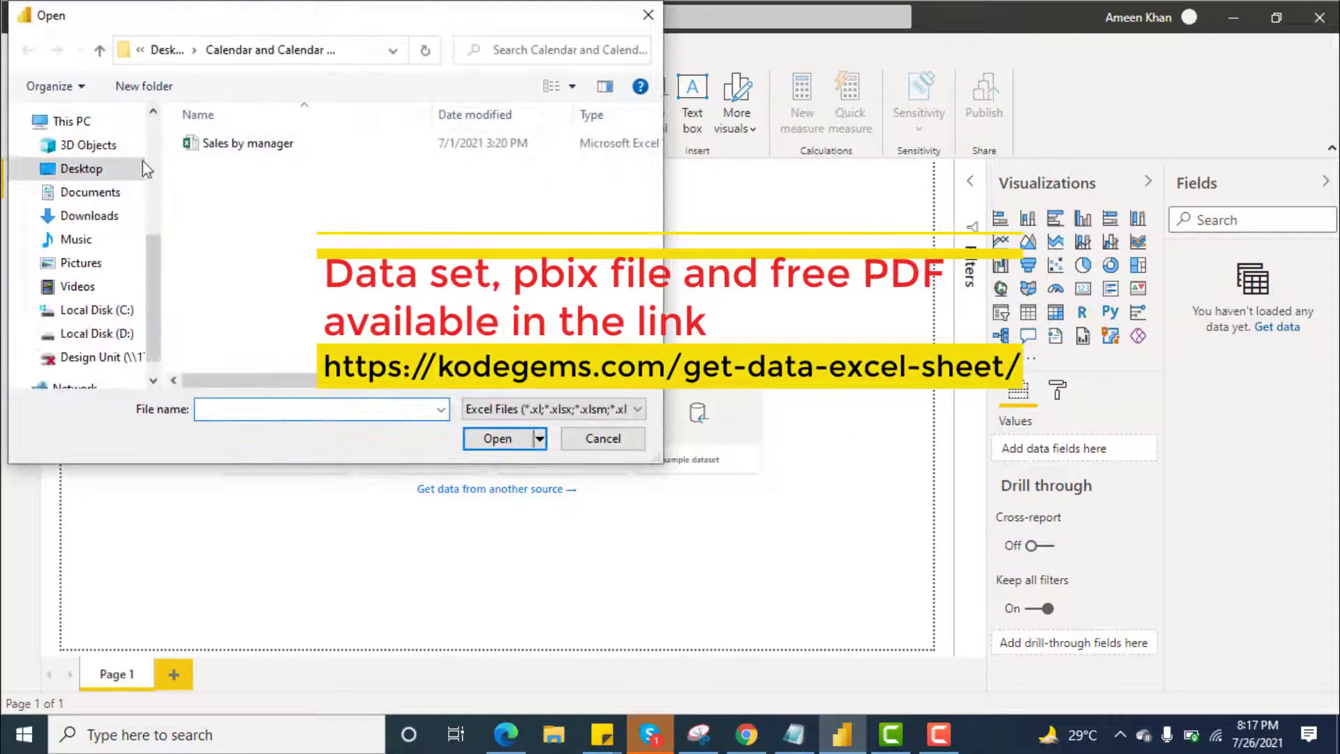
click(104, 169)
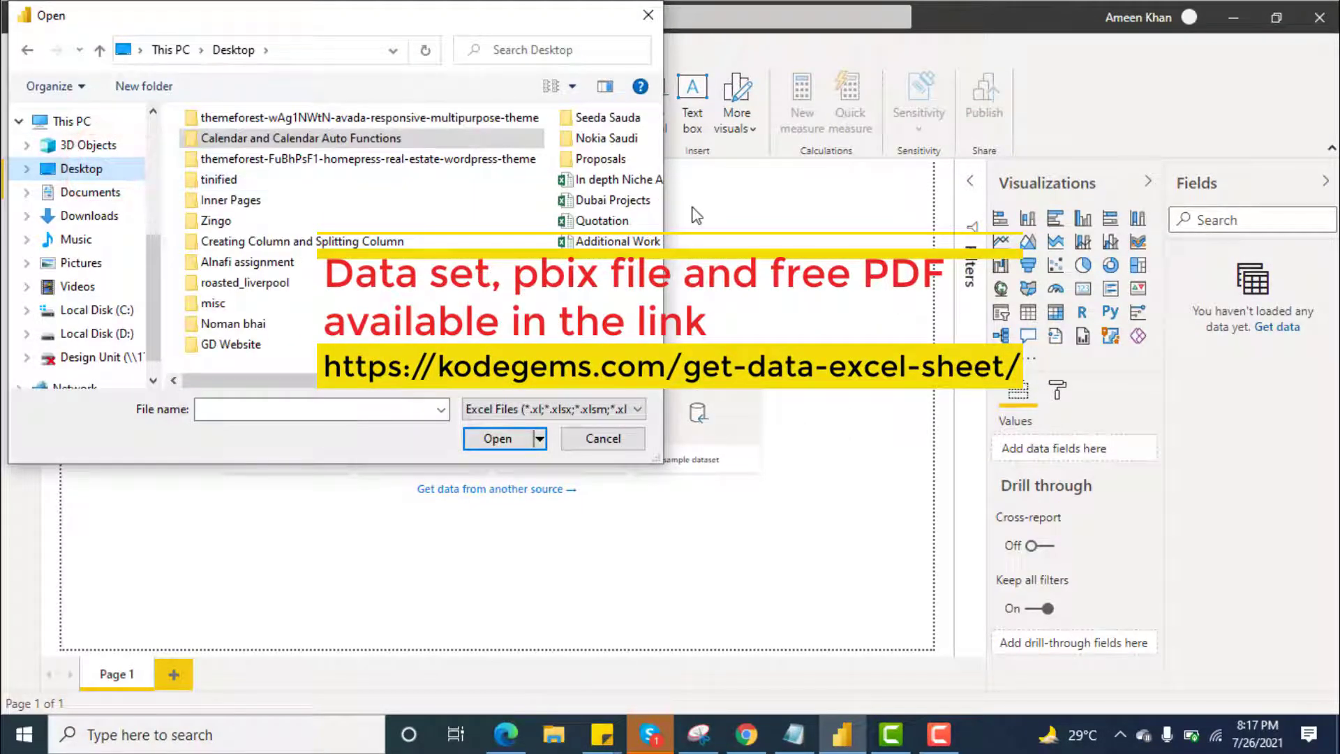
click(406, 139)
double_click(408, 138)
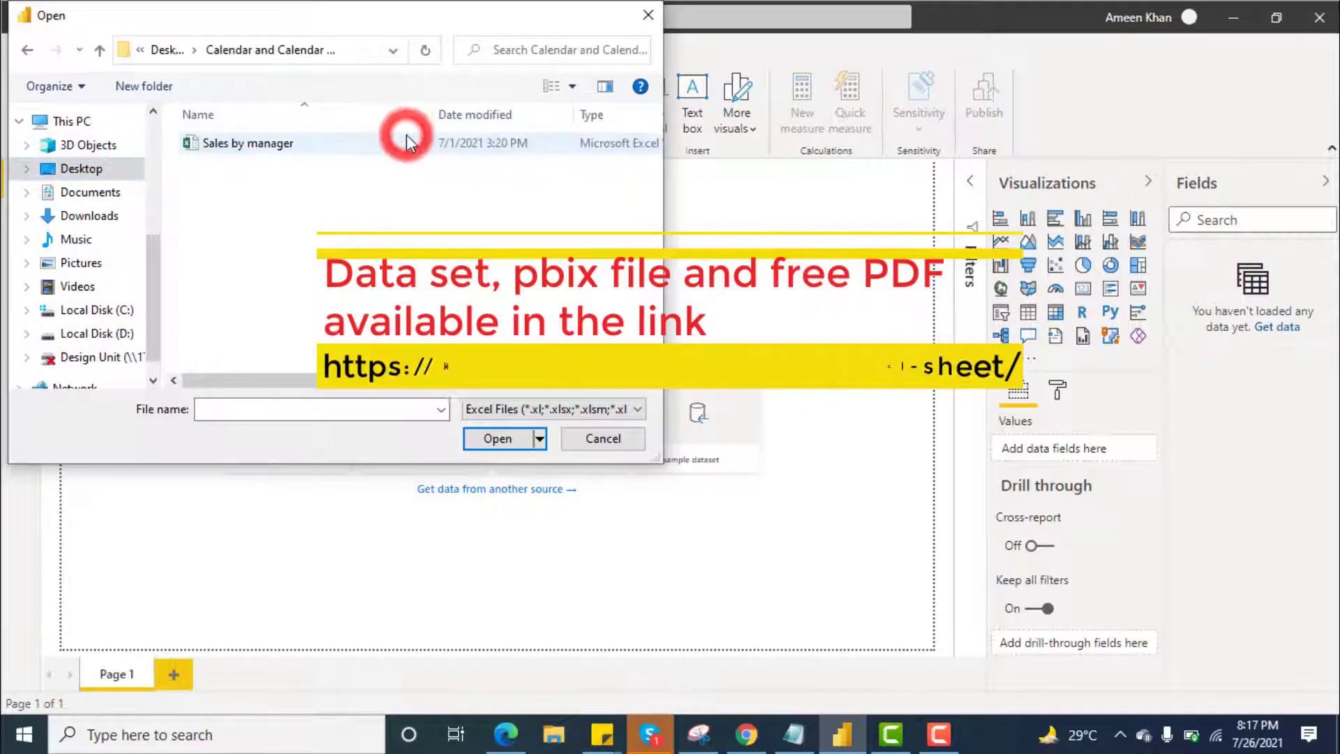
click(269, 142)
click(493, 437)
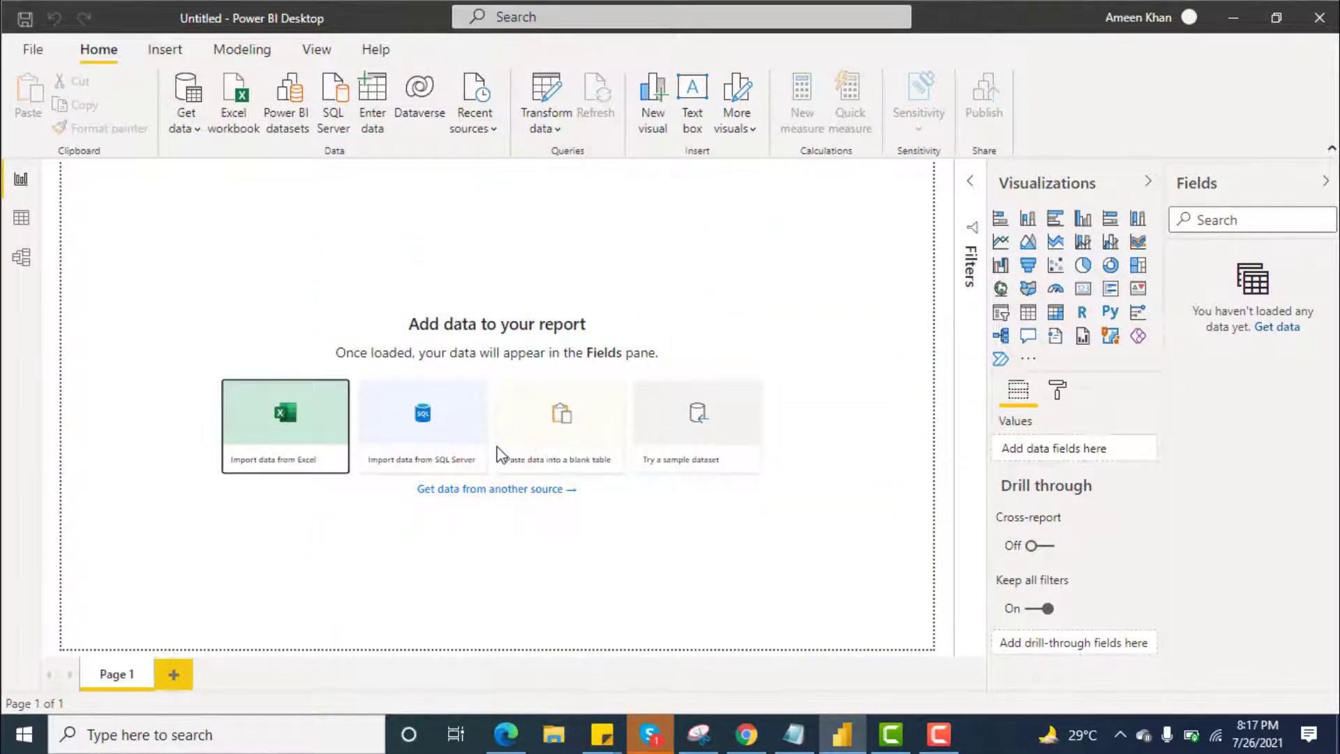
click(299, 250)
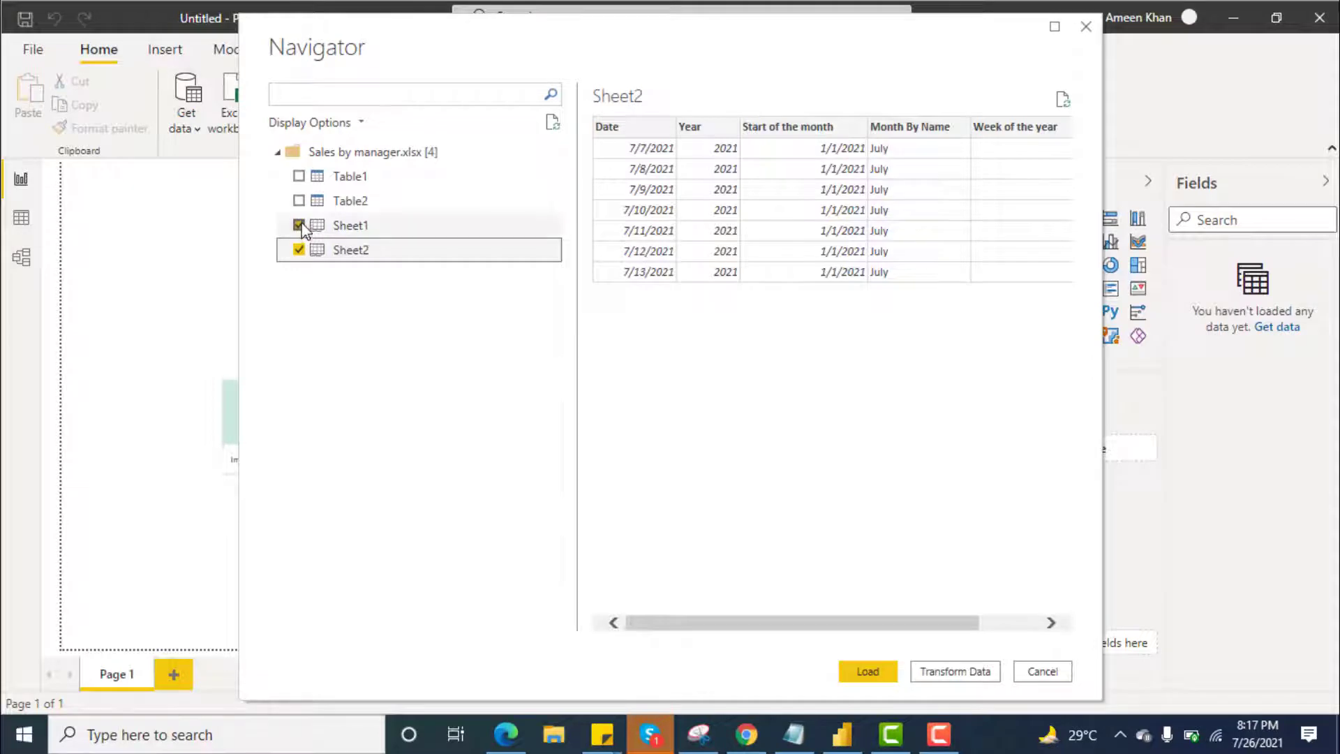
- Untick Sheet1, open Sheet2 in Power Query, close it, and apply the pending changes
click(299, 225)
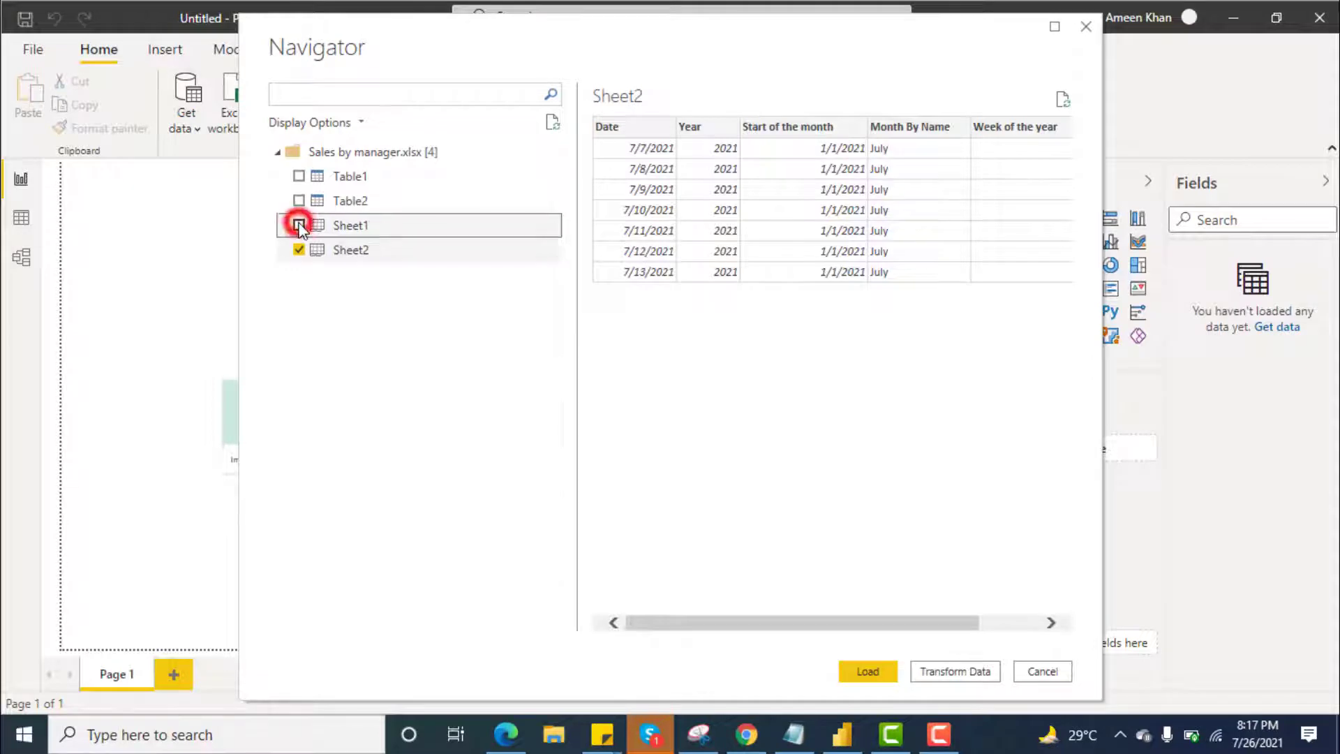
click(959, 669)
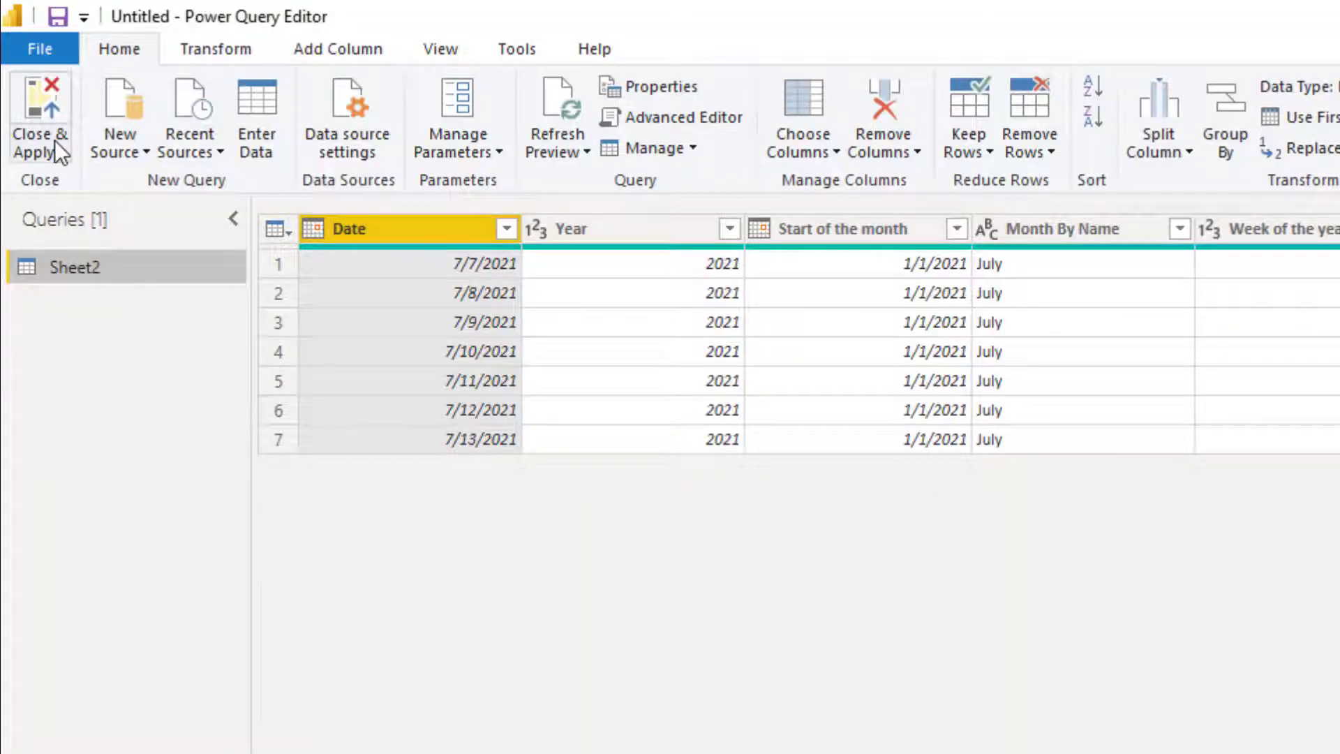
click(54, 143)
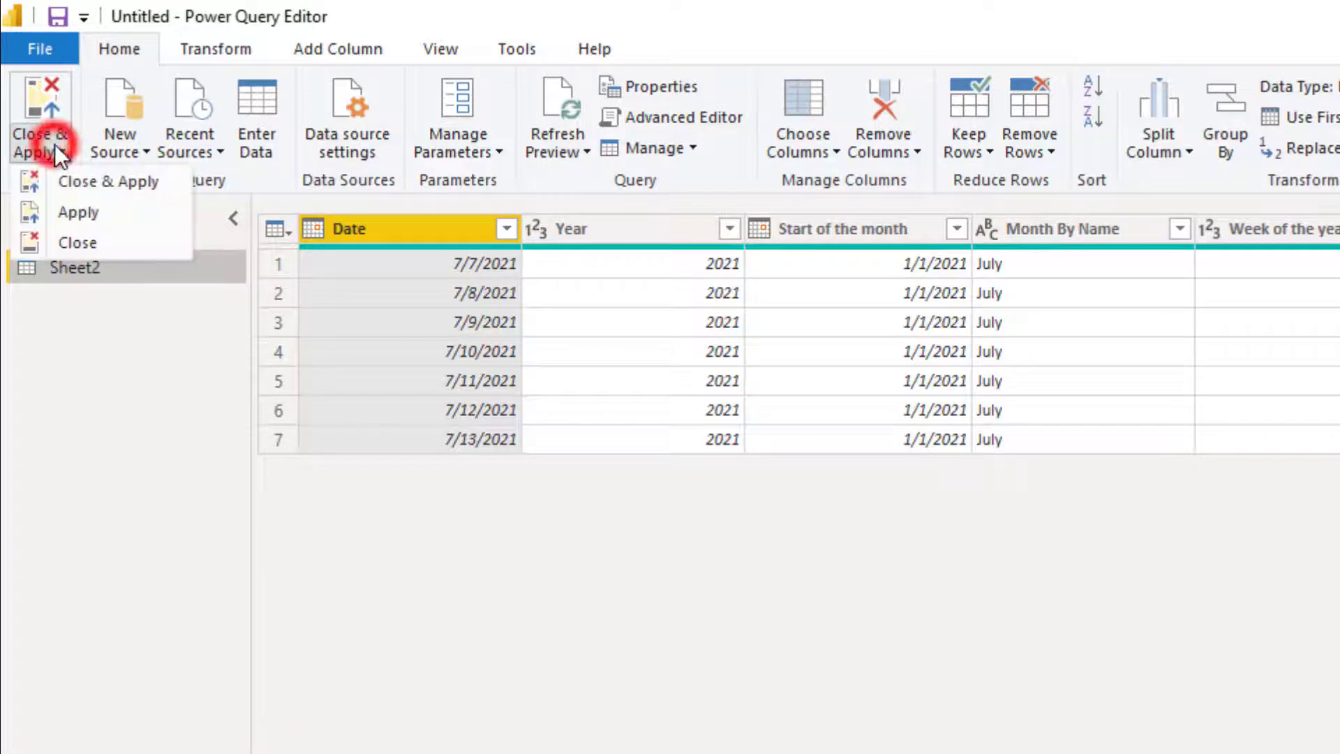
click(116, 240)
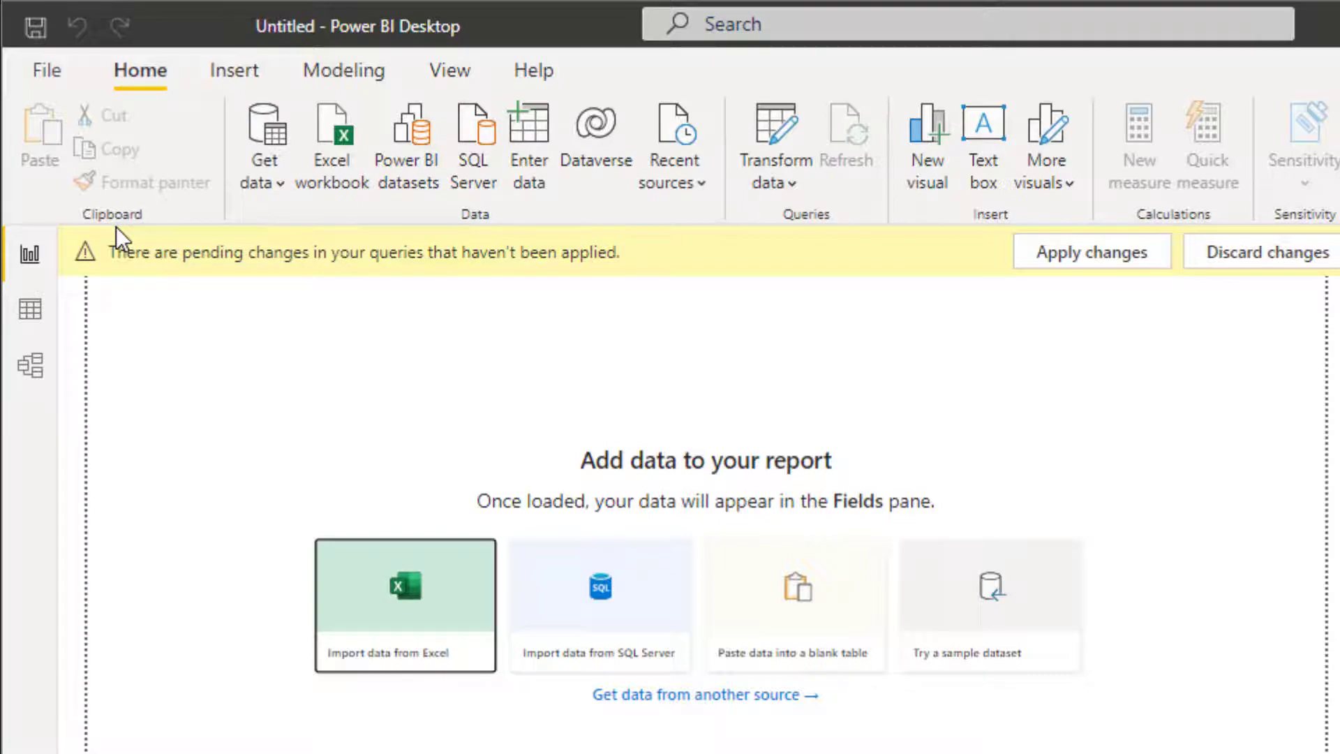
click(1054, 253)
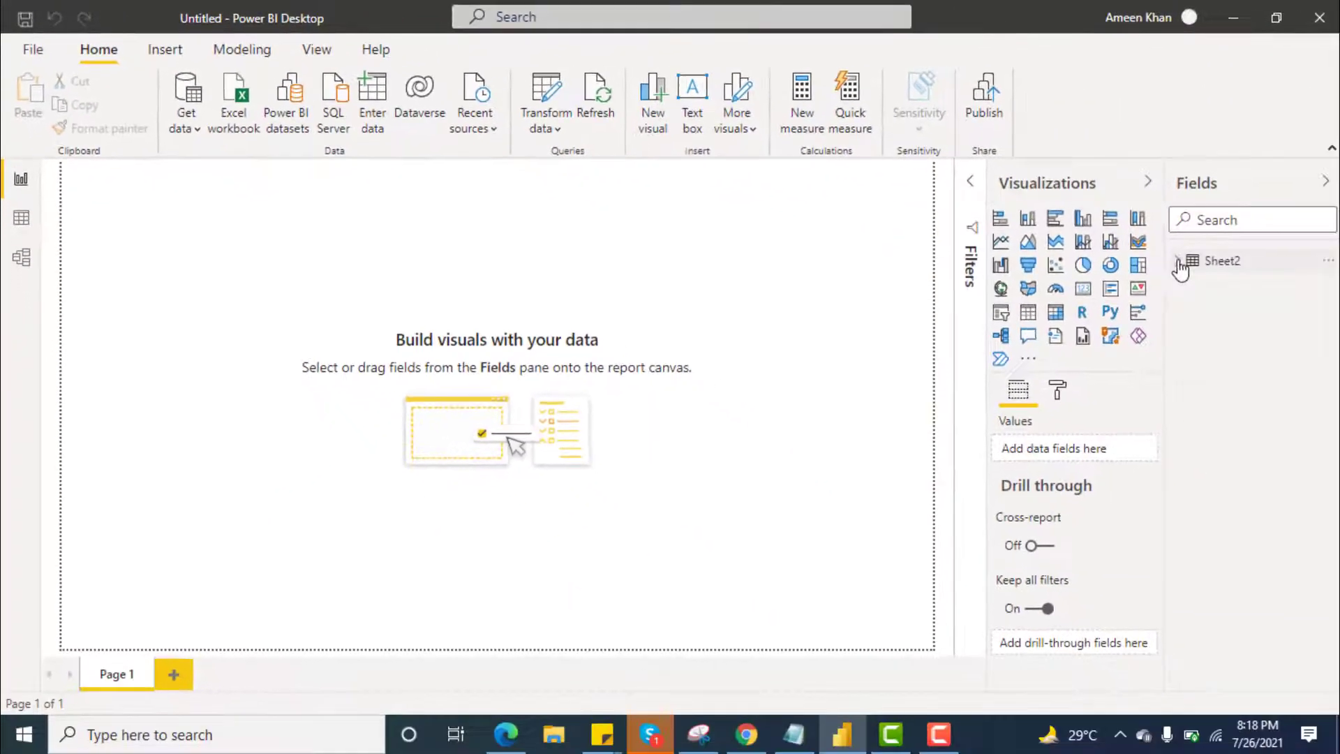
- Create a new calculated table with the formula CalendarAutoDemo = CALENDARAUTO() from the Modeling tab
click(1184, 260)
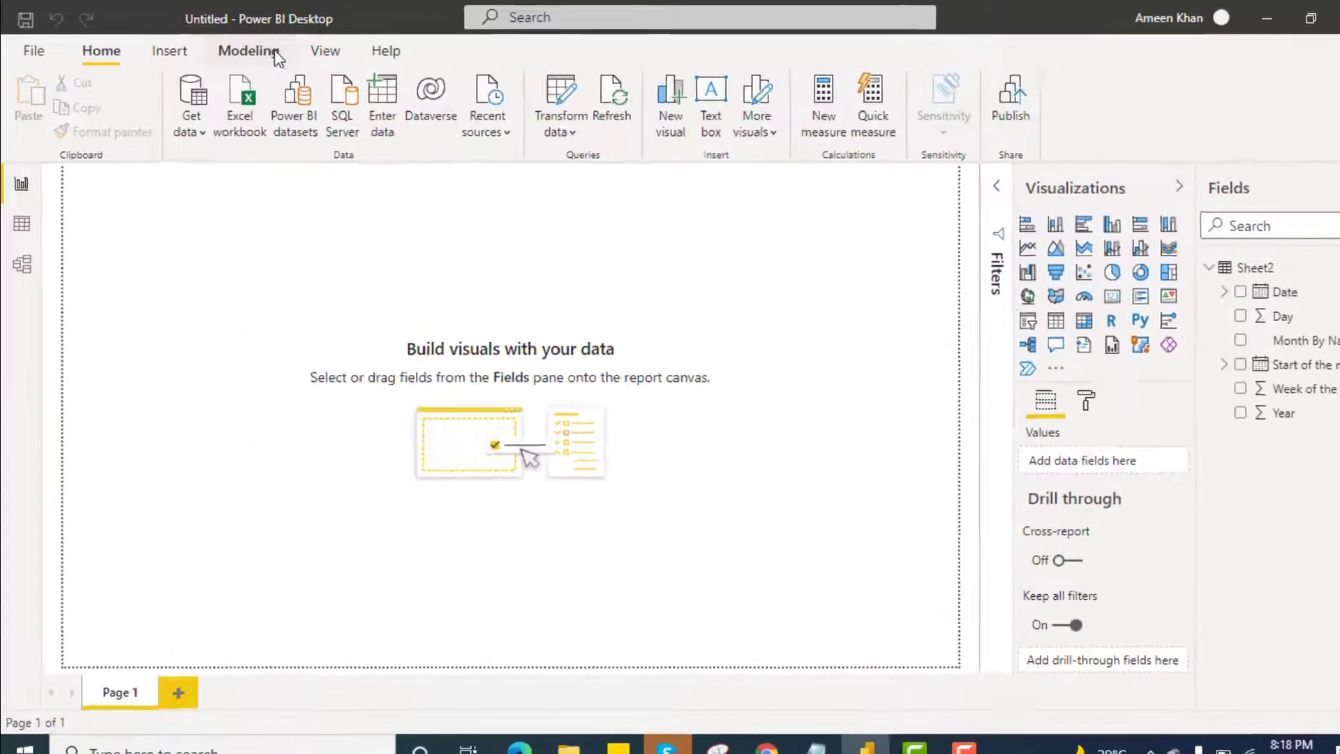
click(274, 50)
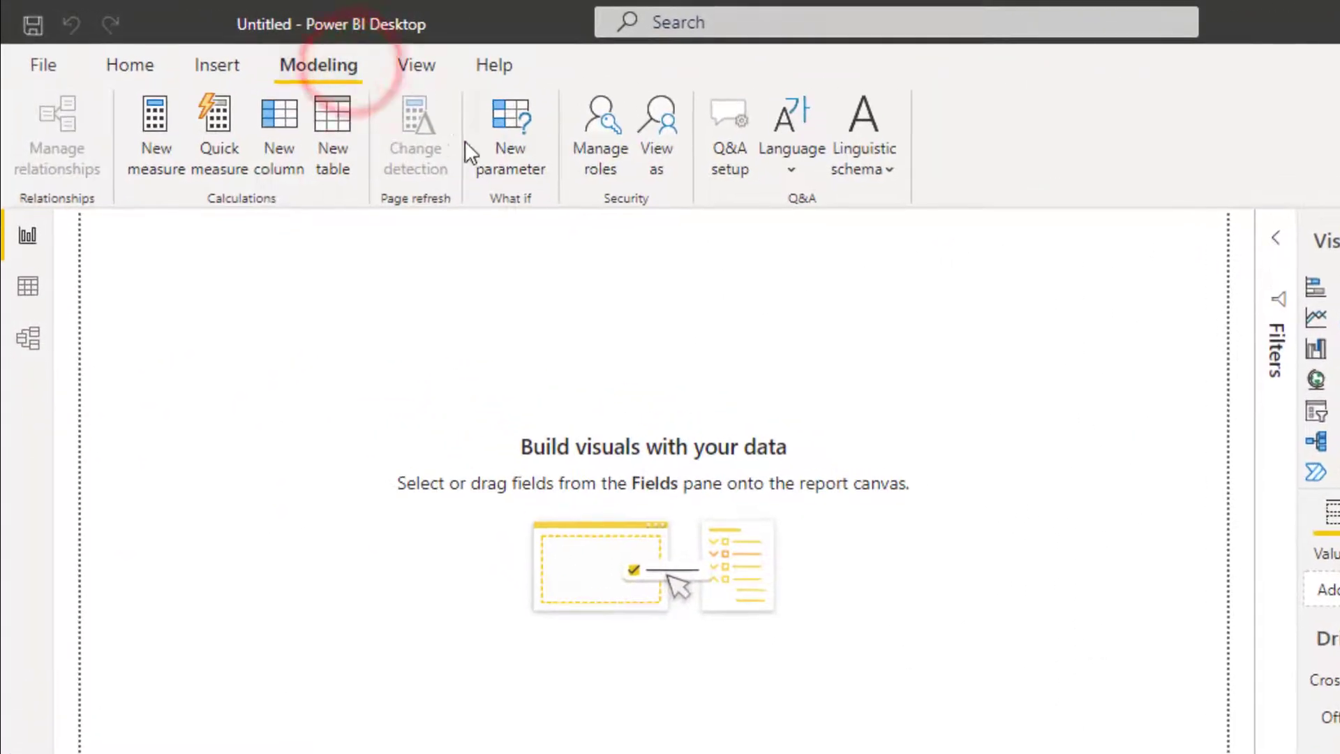
click(322, 114)
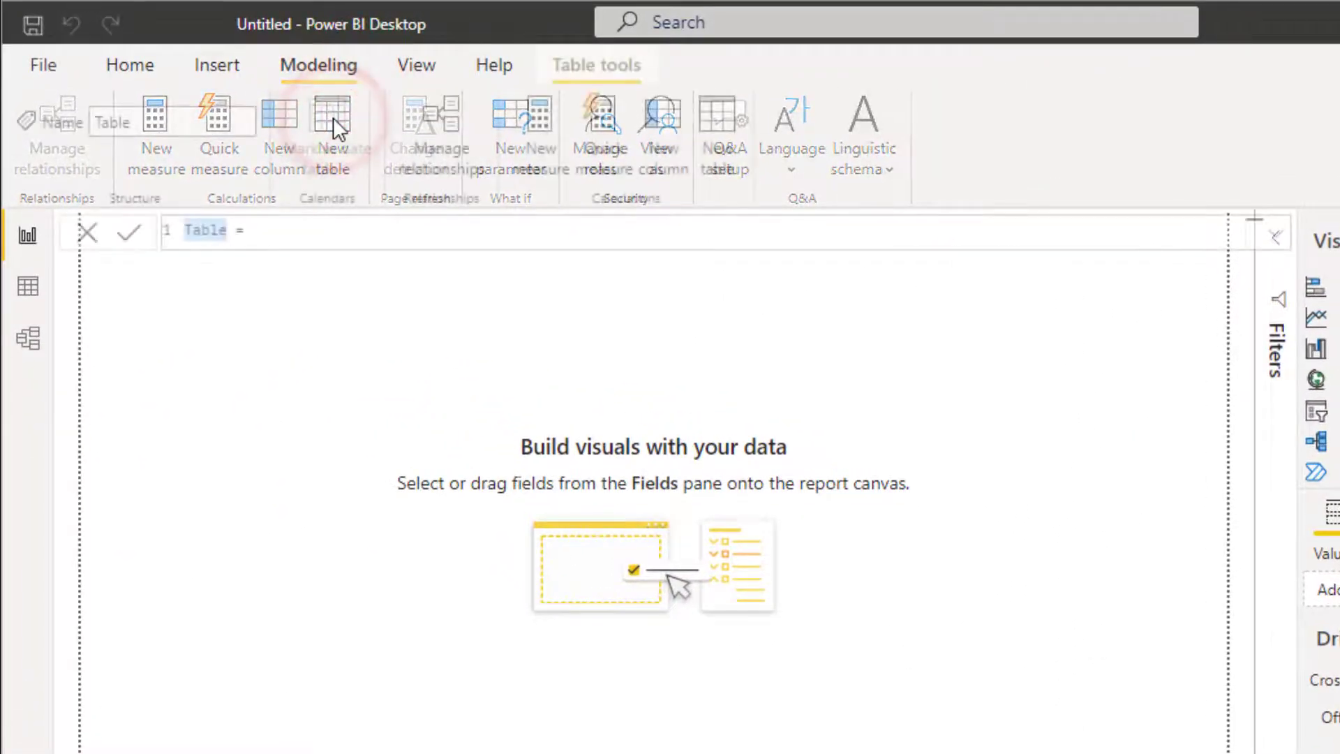
text(Calenda)
text(rAuto)
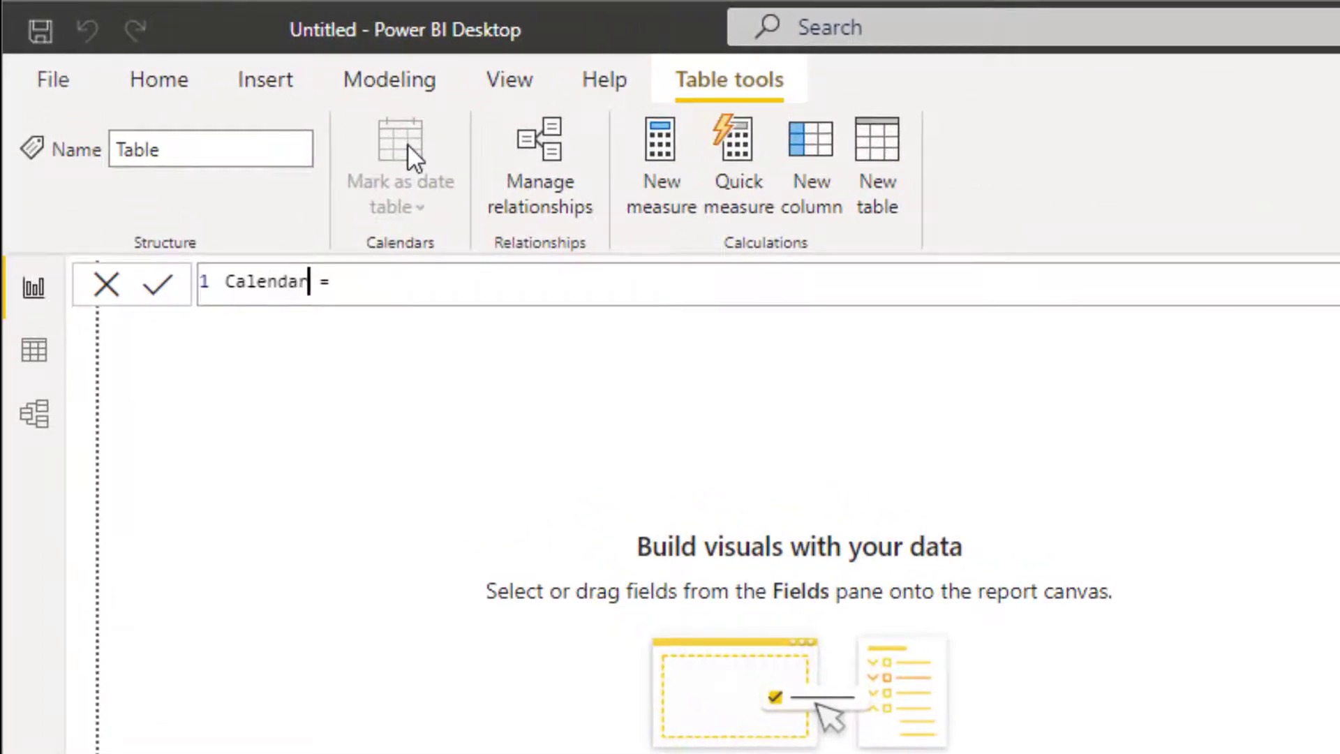
text(Demo)
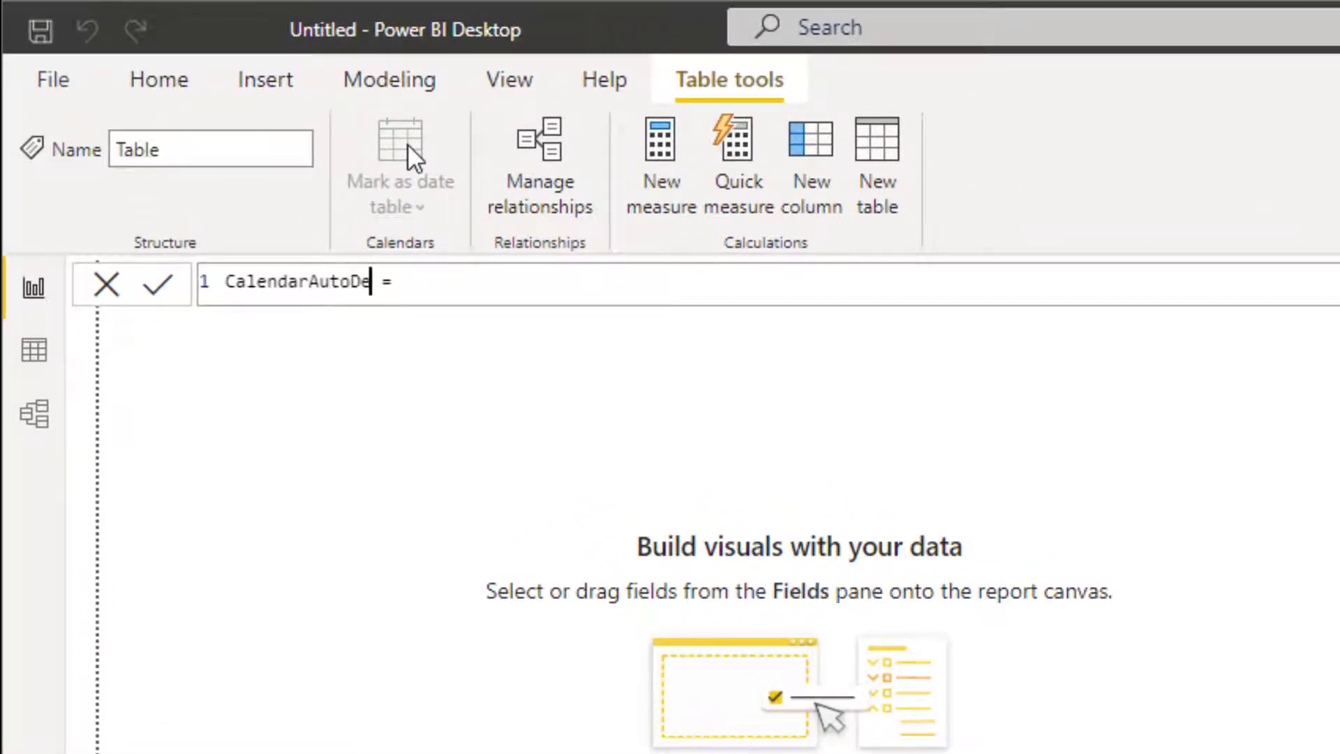
key(End)
text(CAl)
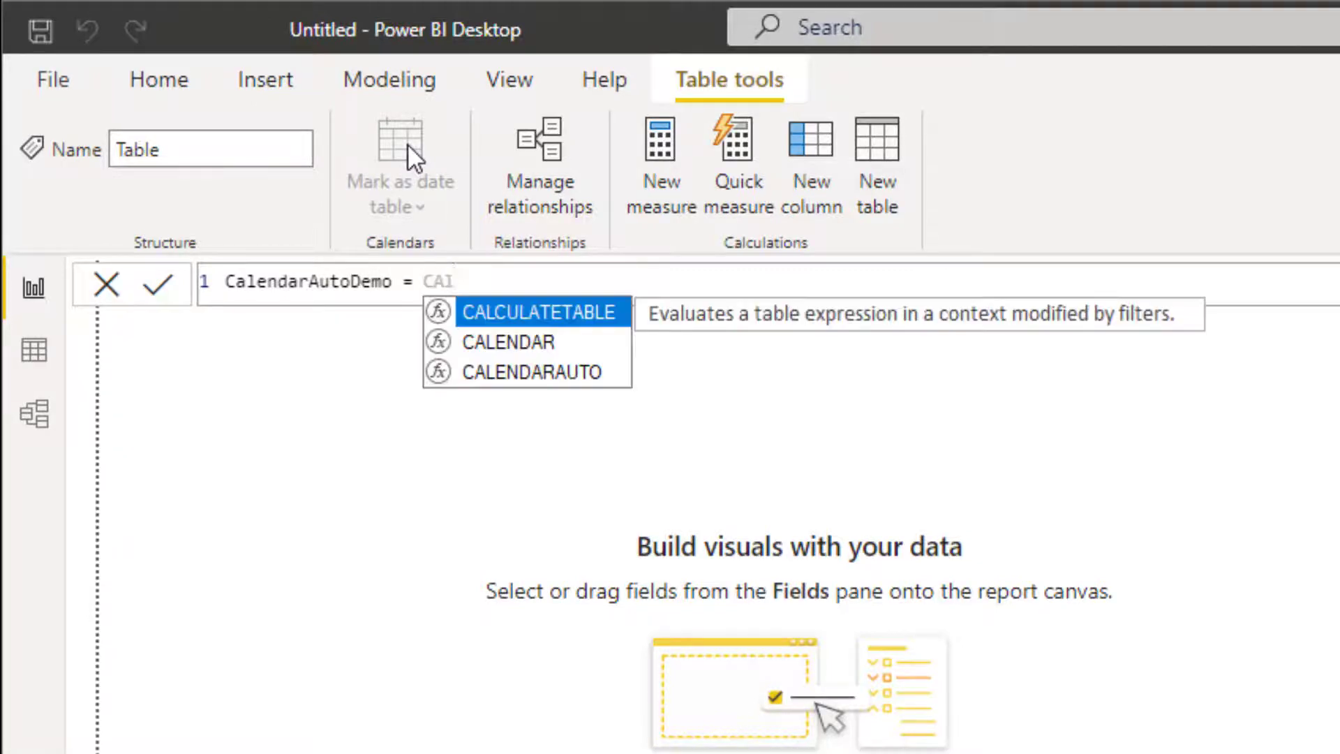
key(Down)
key(Down)
key(Tab)
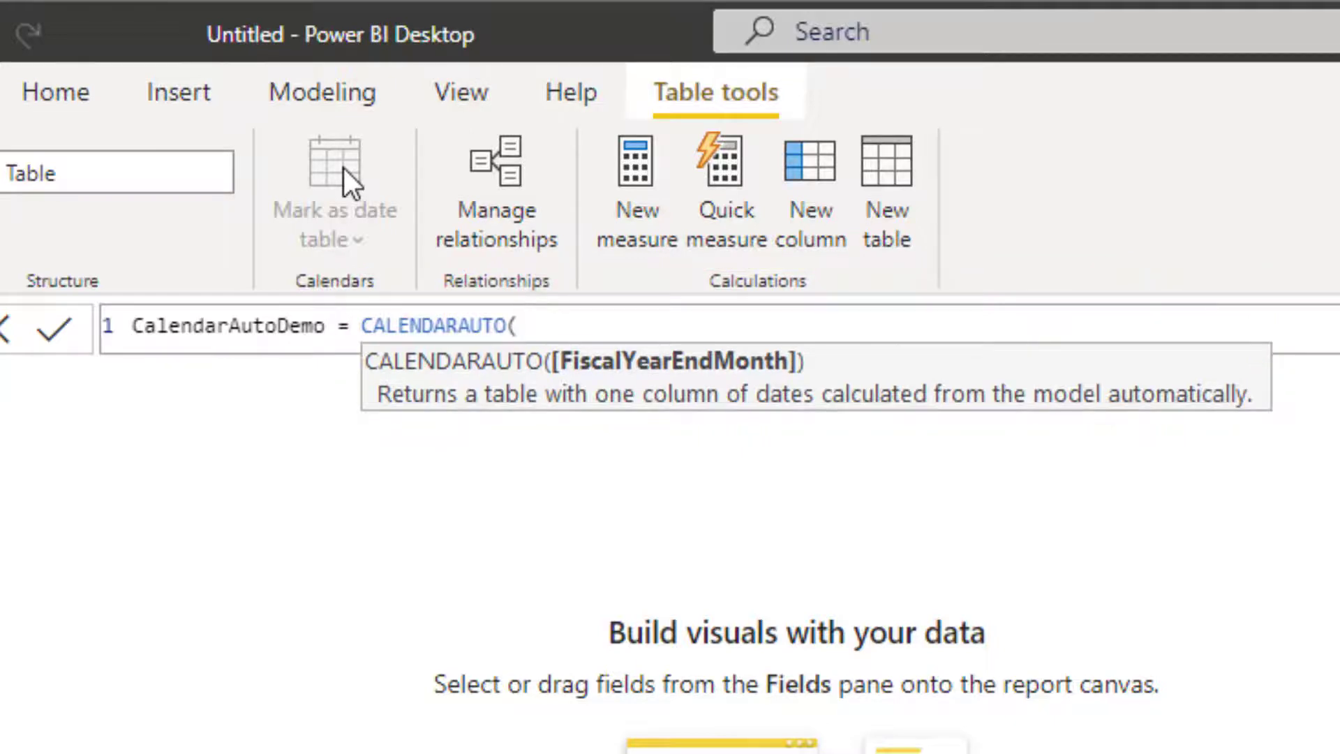
text())
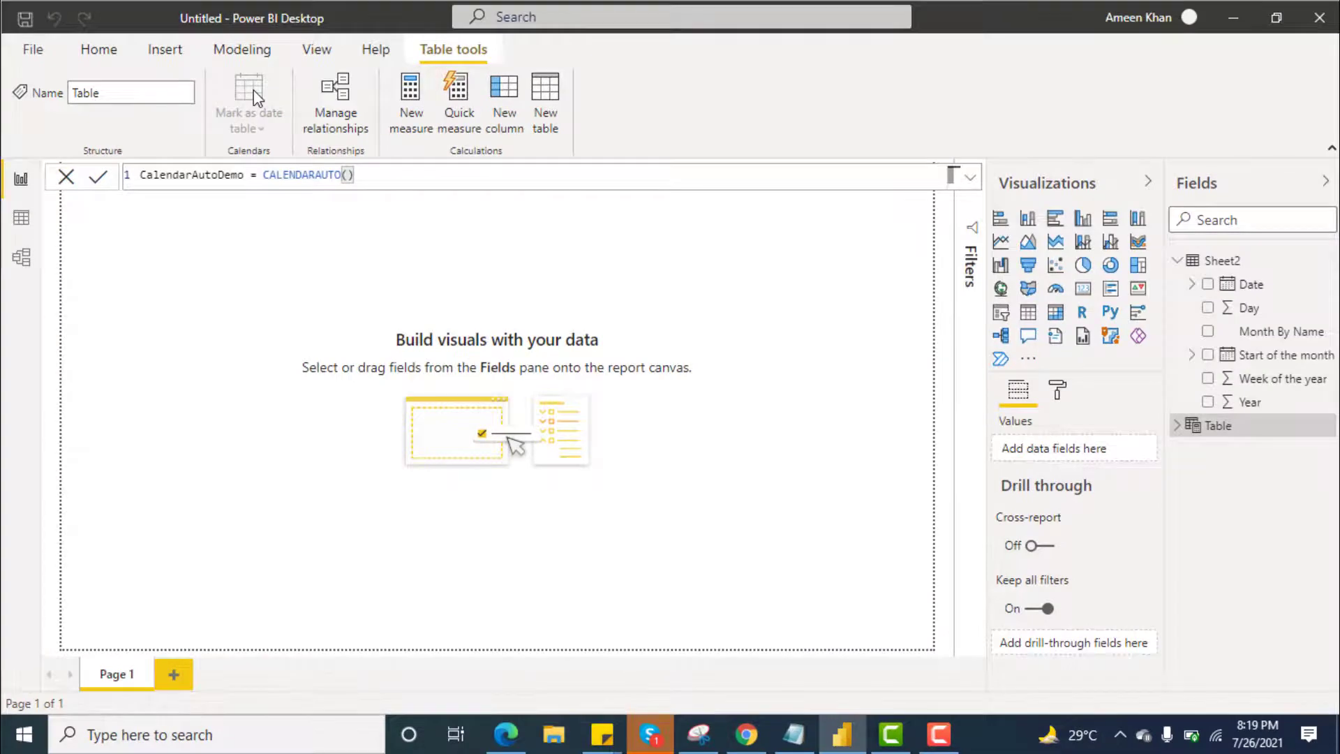
key(Return)
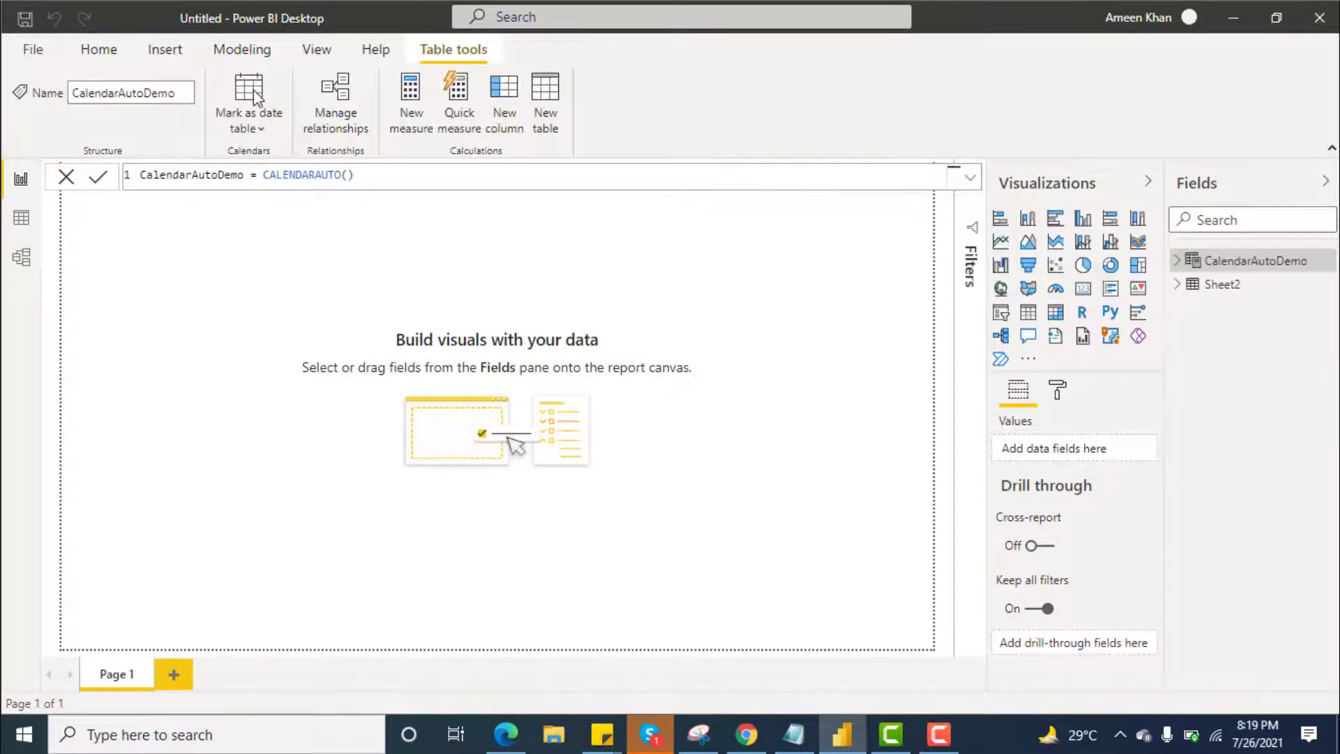
- In Data view, scroll CalendarAutoDemo's 2021 dates, compare with Sheet2's rows, then return to CalendarAutoDemo
click(20, 222)
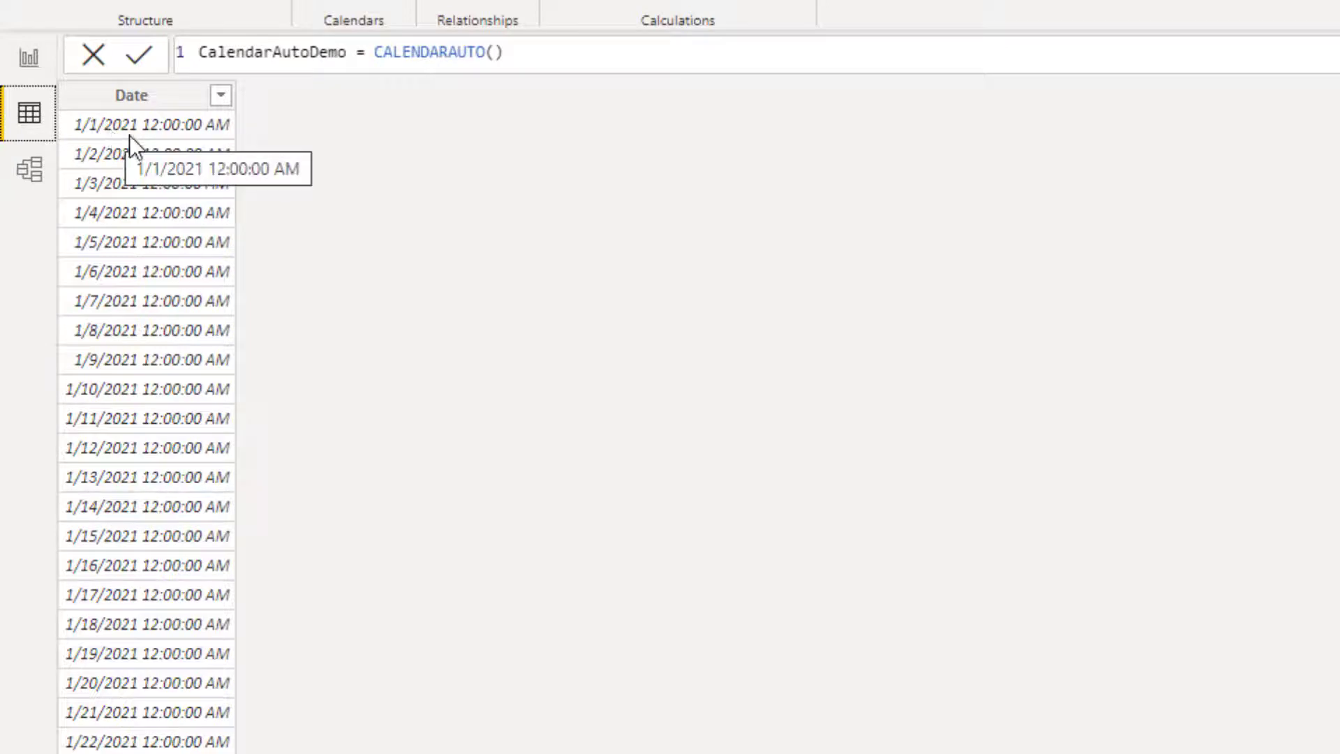
scroll(224, 175, down, 20)
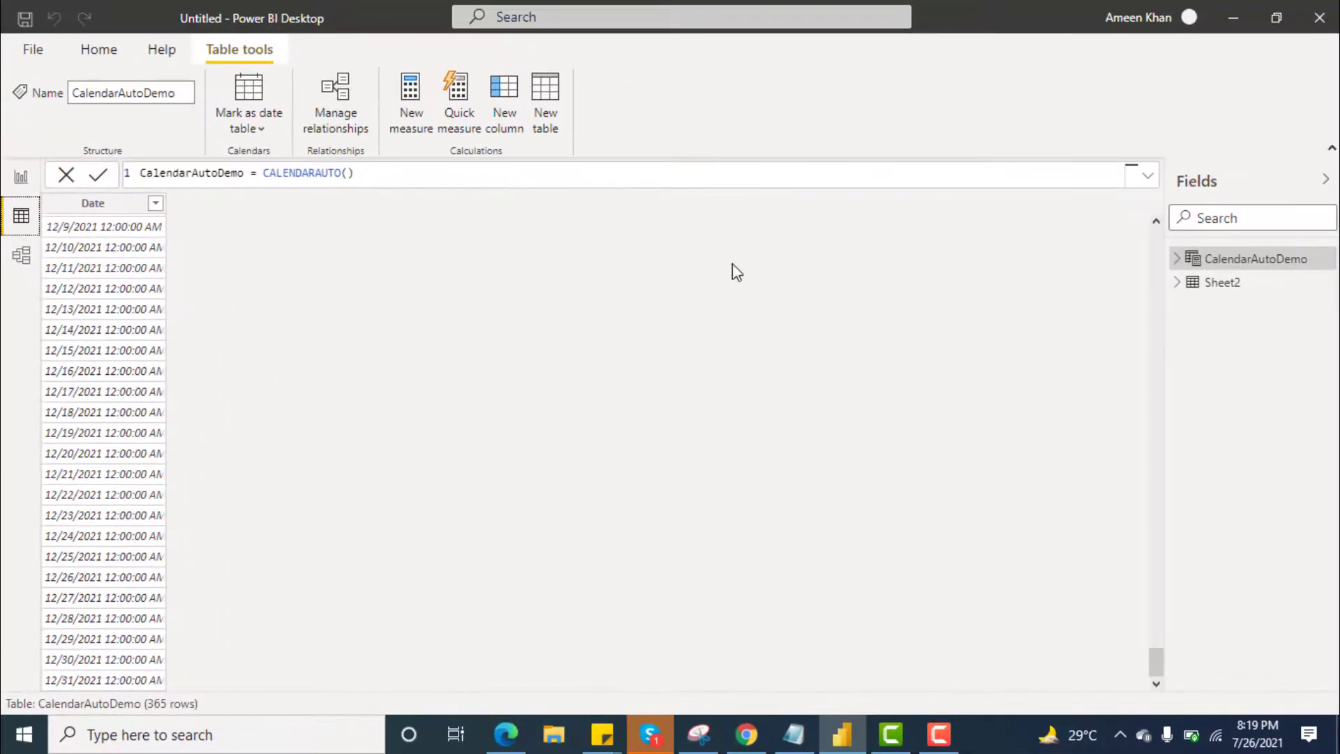
click(1251, 283)
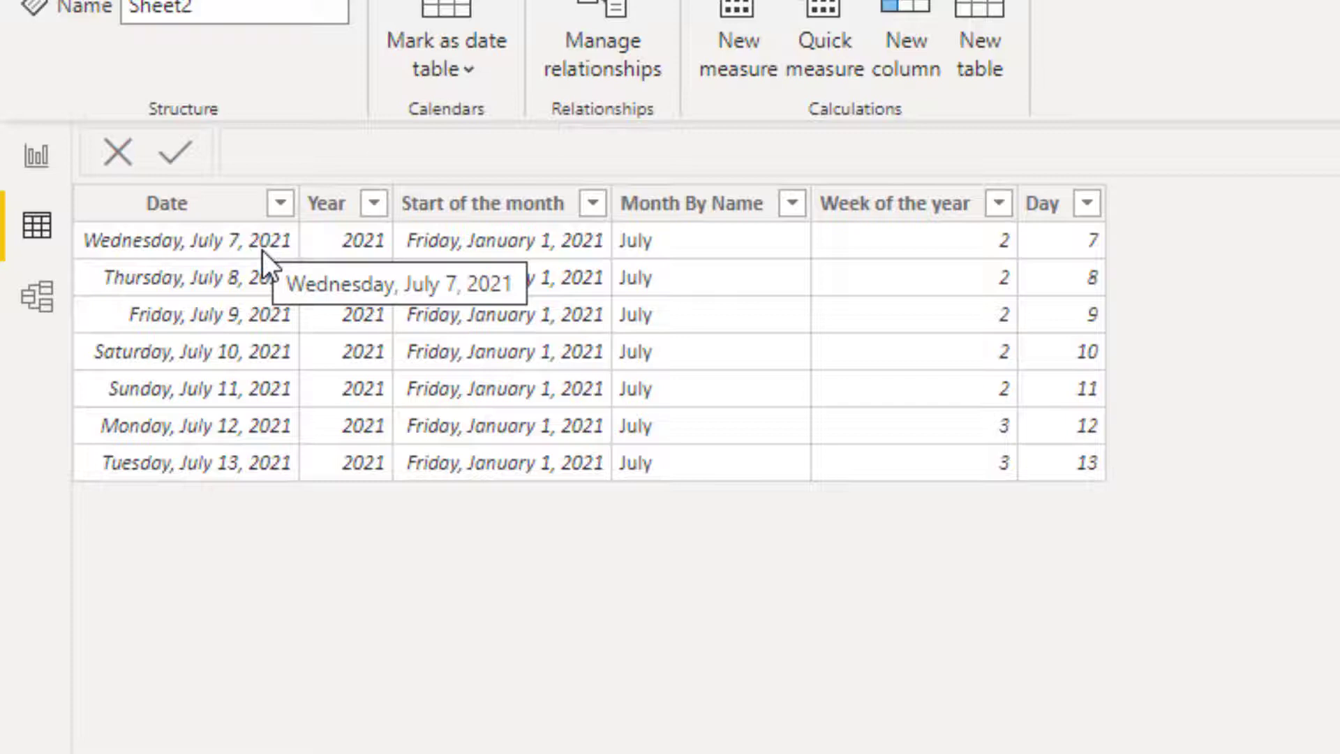
click(43, 230)
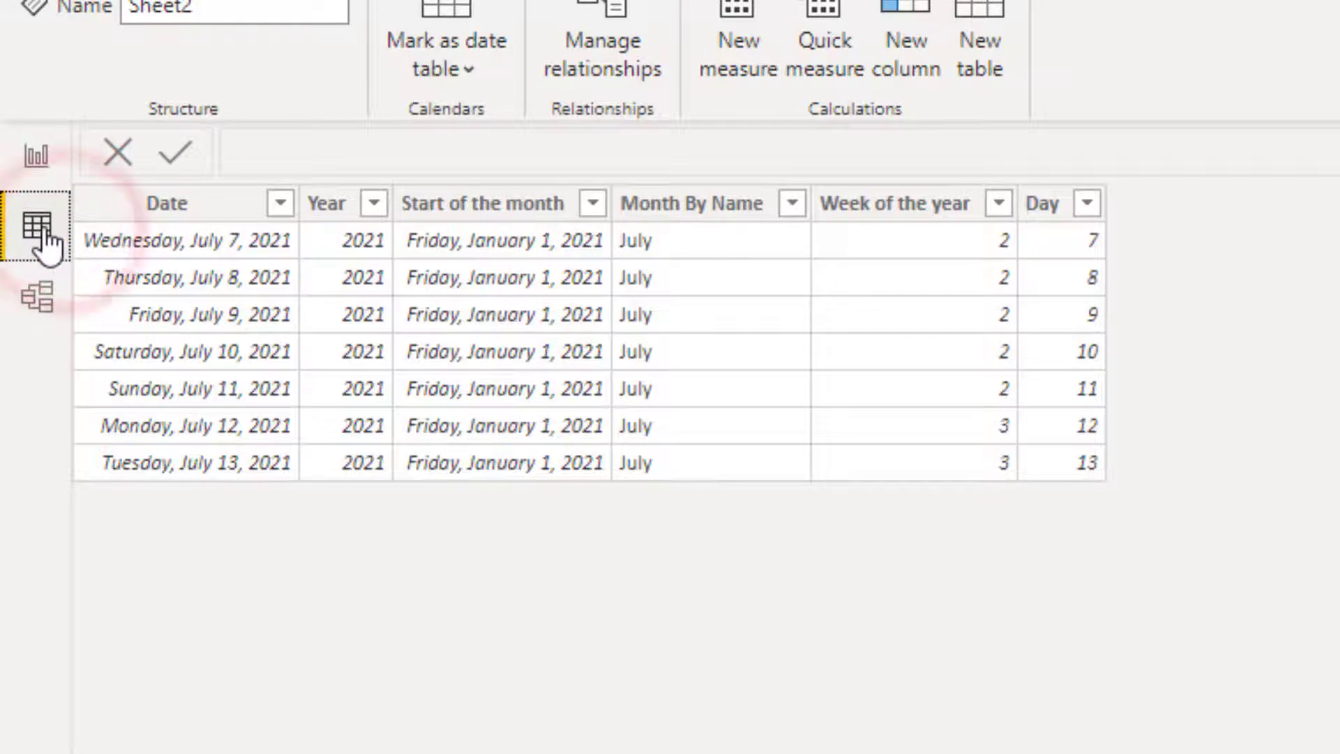
click(1226, 263)
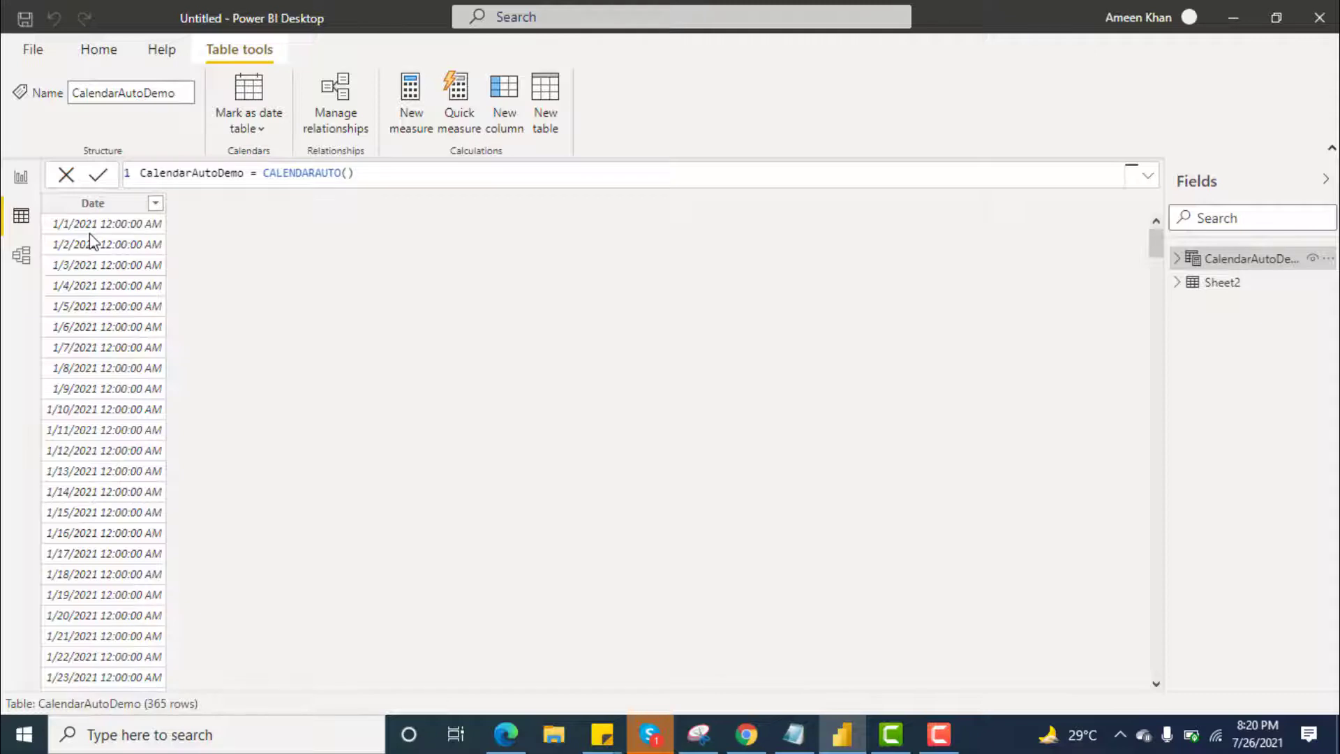
- Change the CalendarAutoDemo formula to CALENDARAUTO(3) so its dates begin April 1, 2020
click(1222, 282)
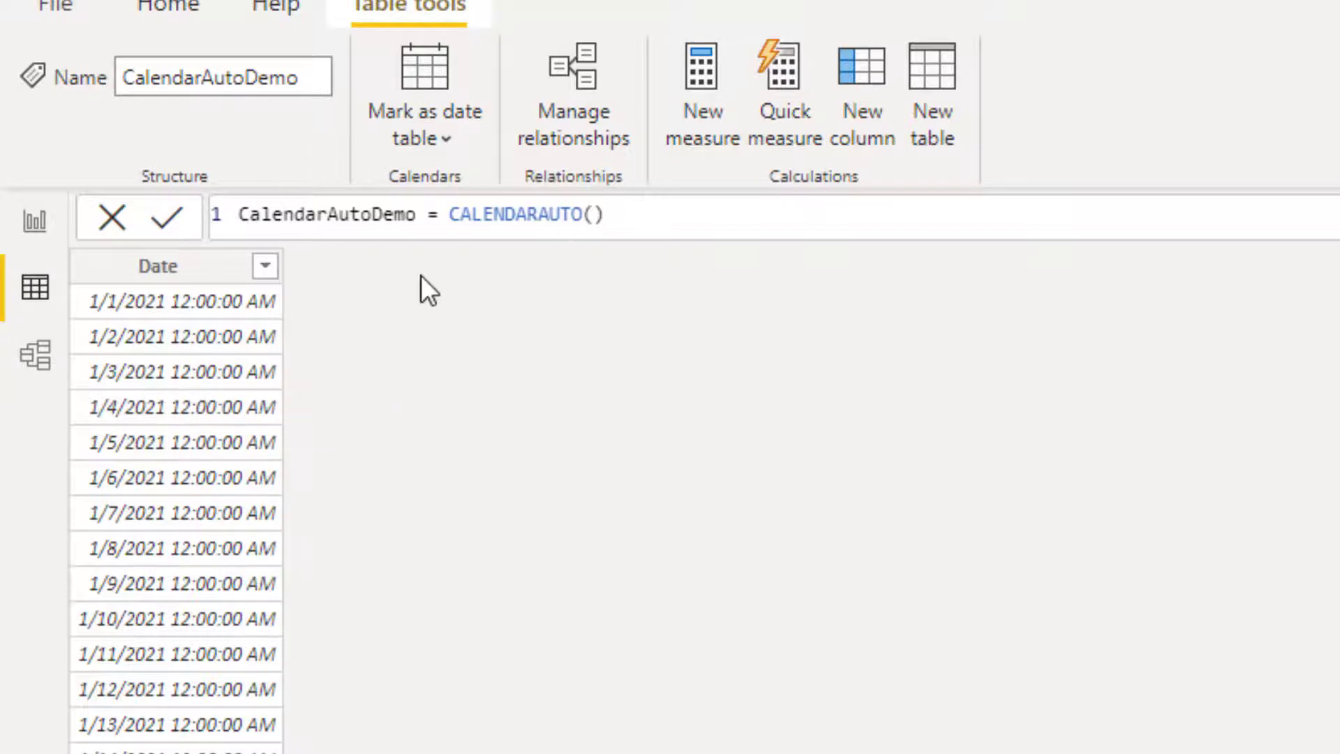
click(687, 206)
key(Left)
key(Left)
text(3)
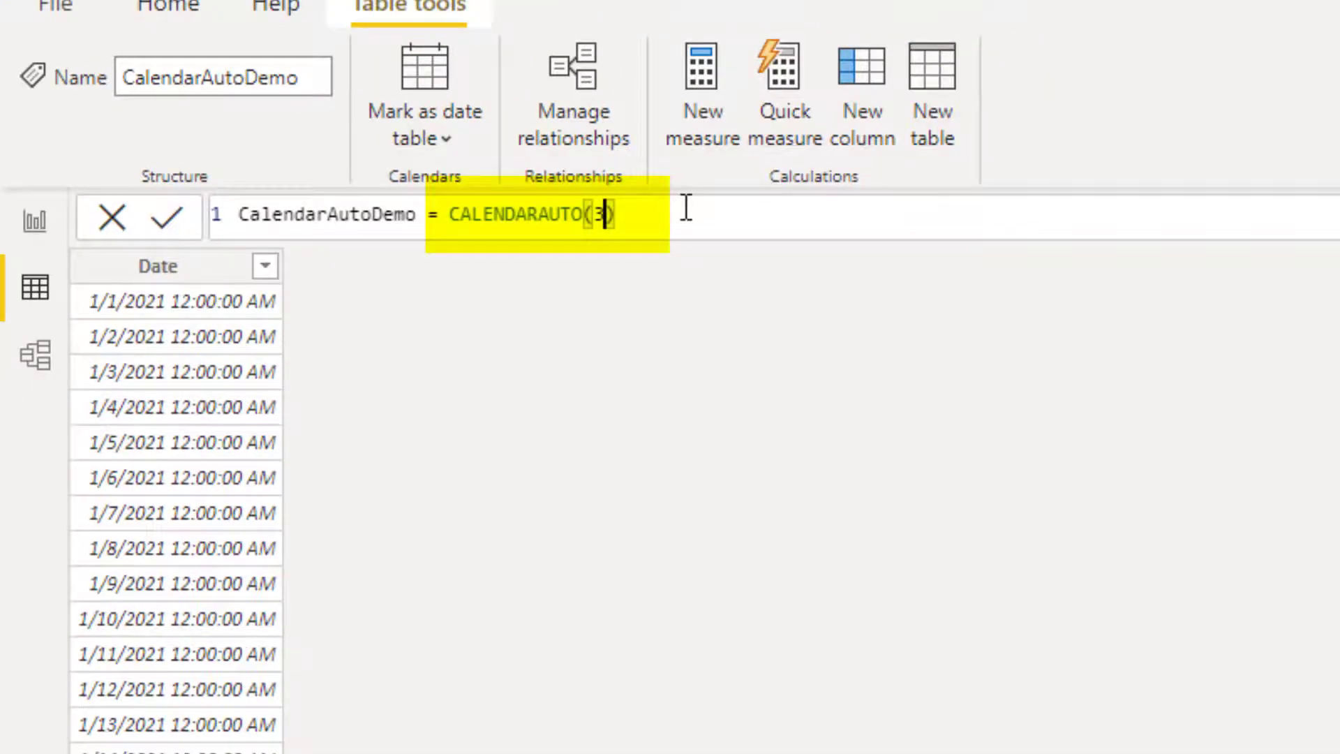
key(Right)
key(Return)
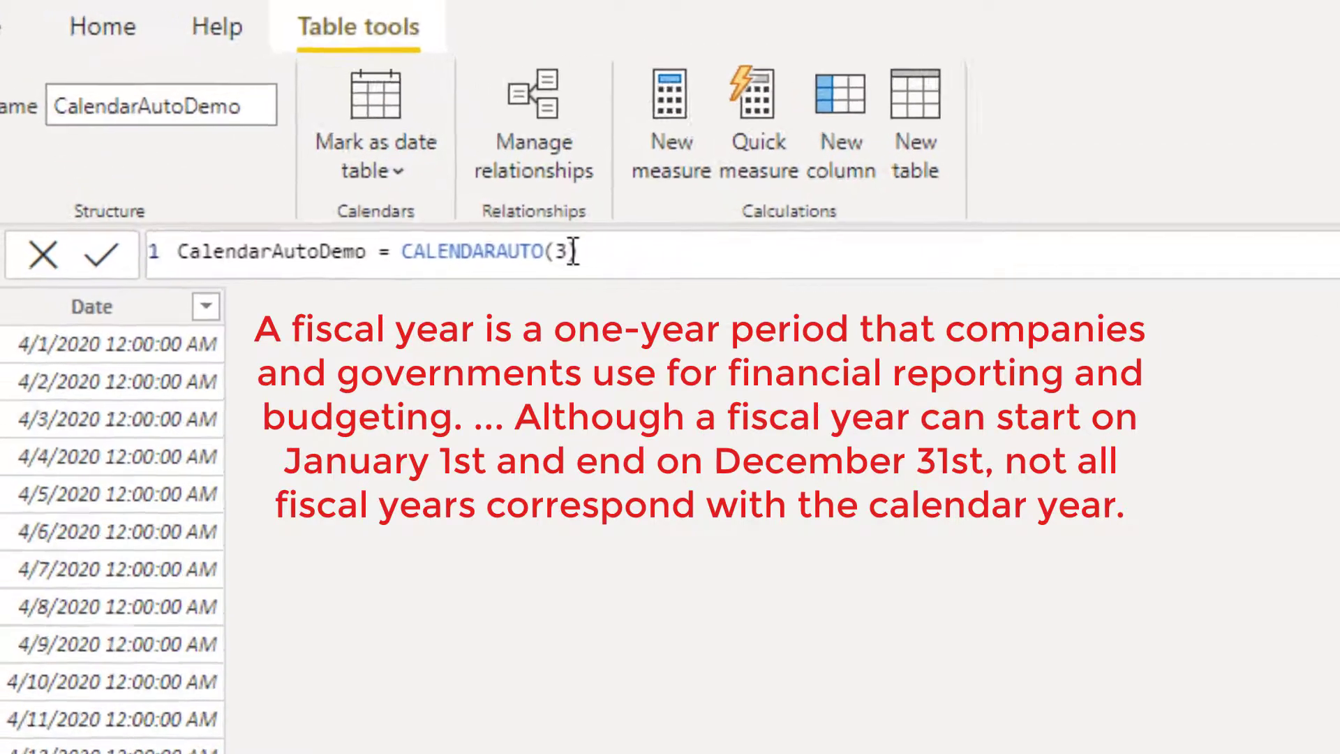
text())
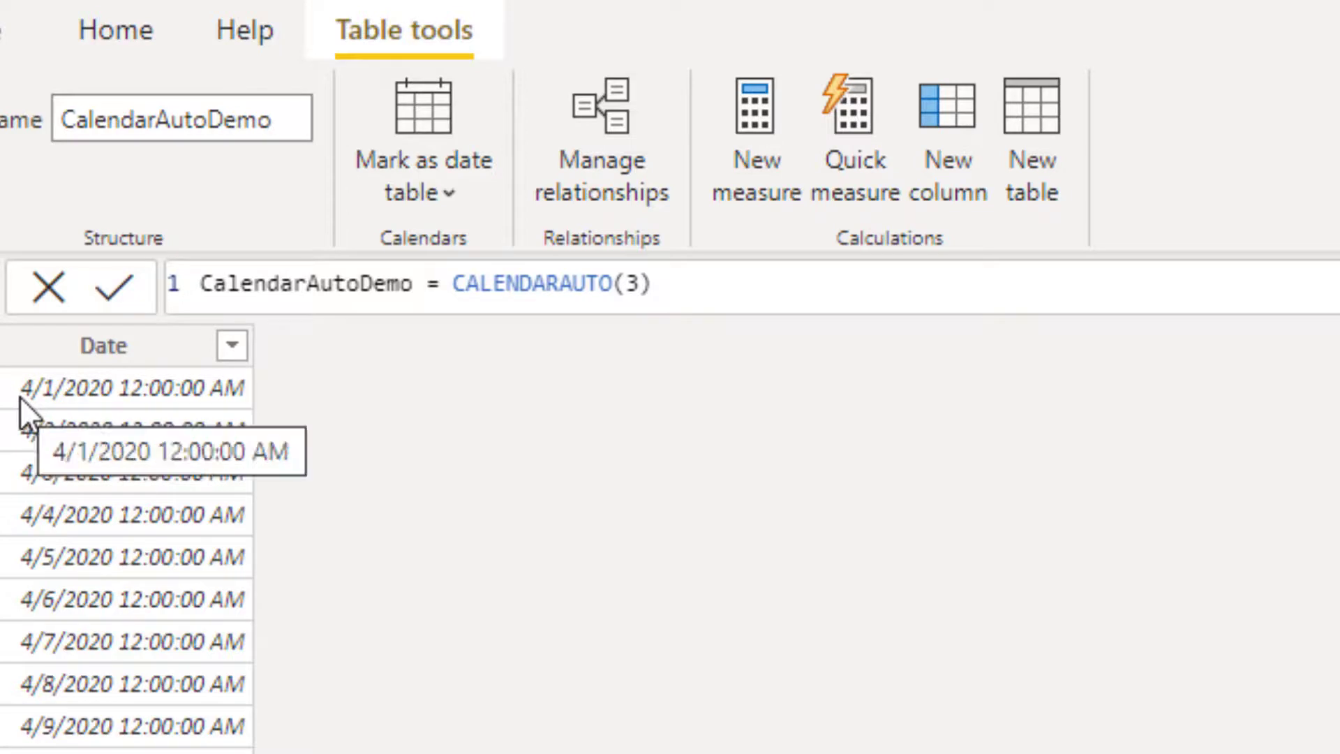
double_click(631, 284)
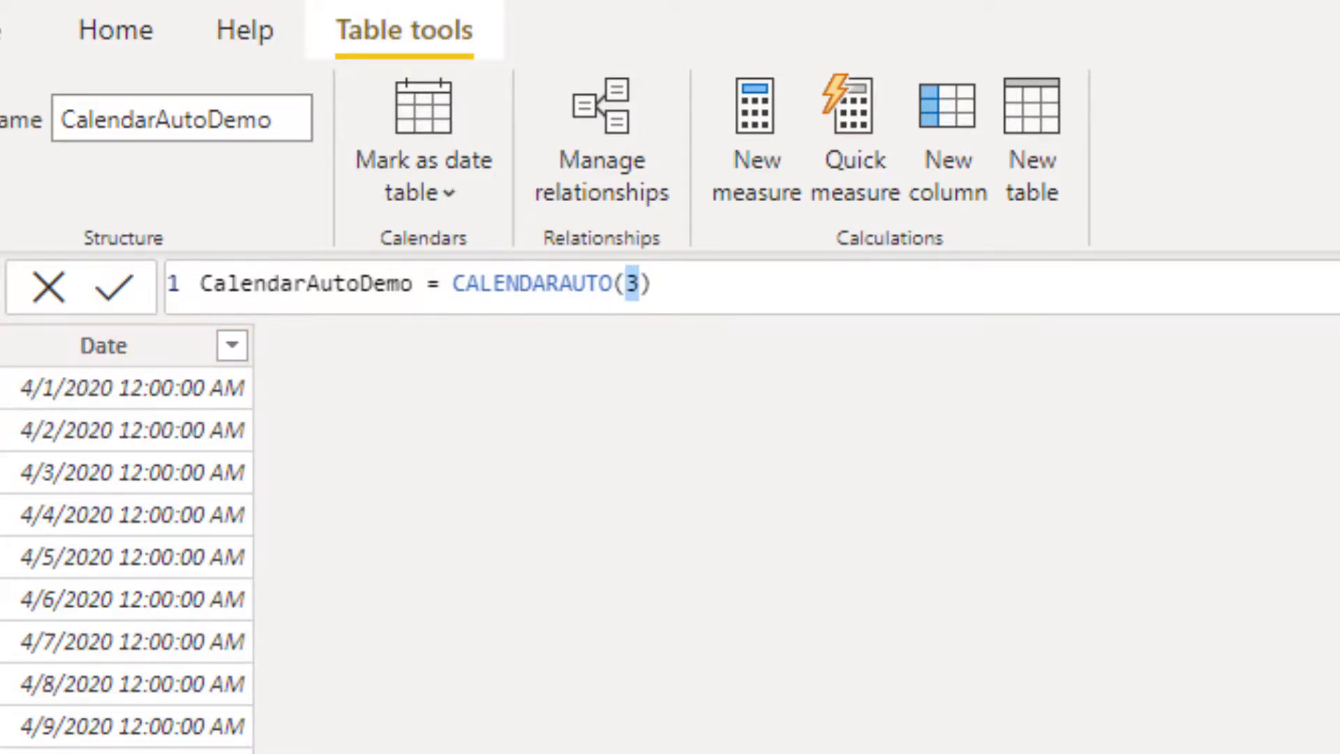
drag(1157, 234, 1169, 358)
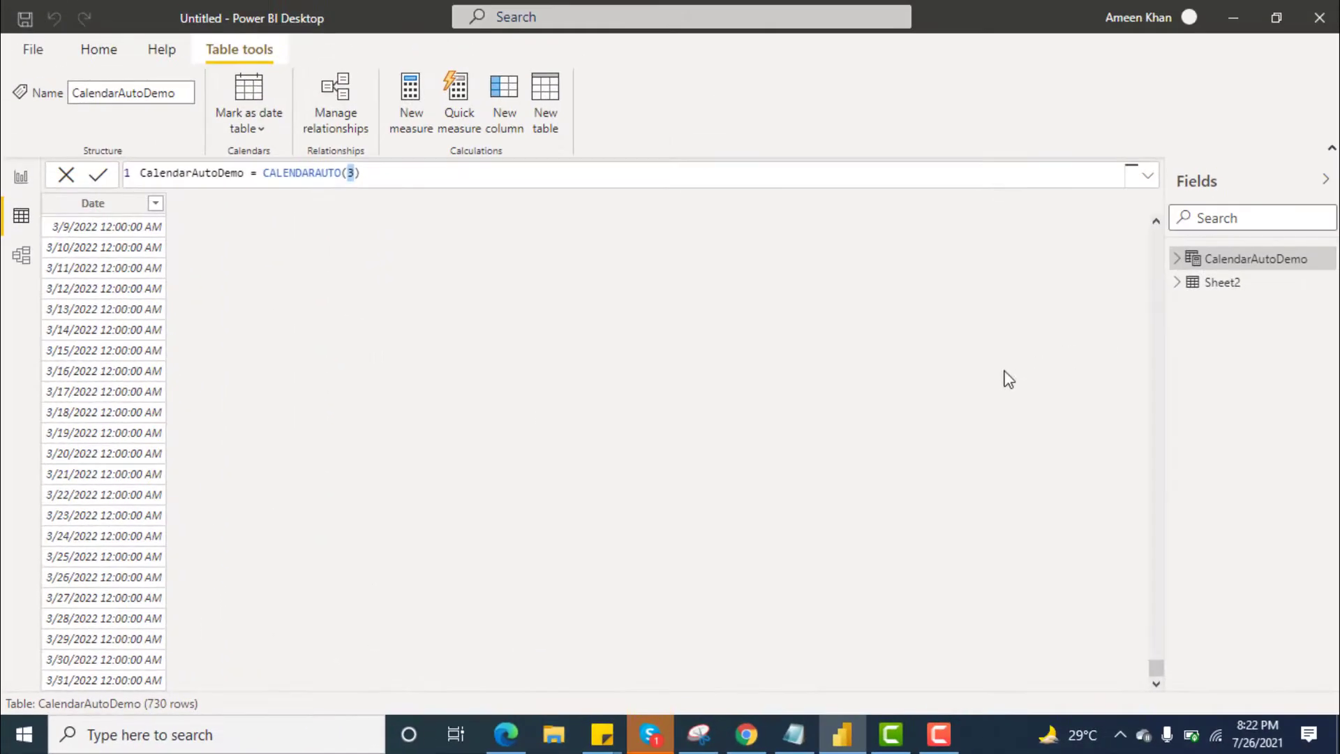
drag(1156, 671, 1156, 237)
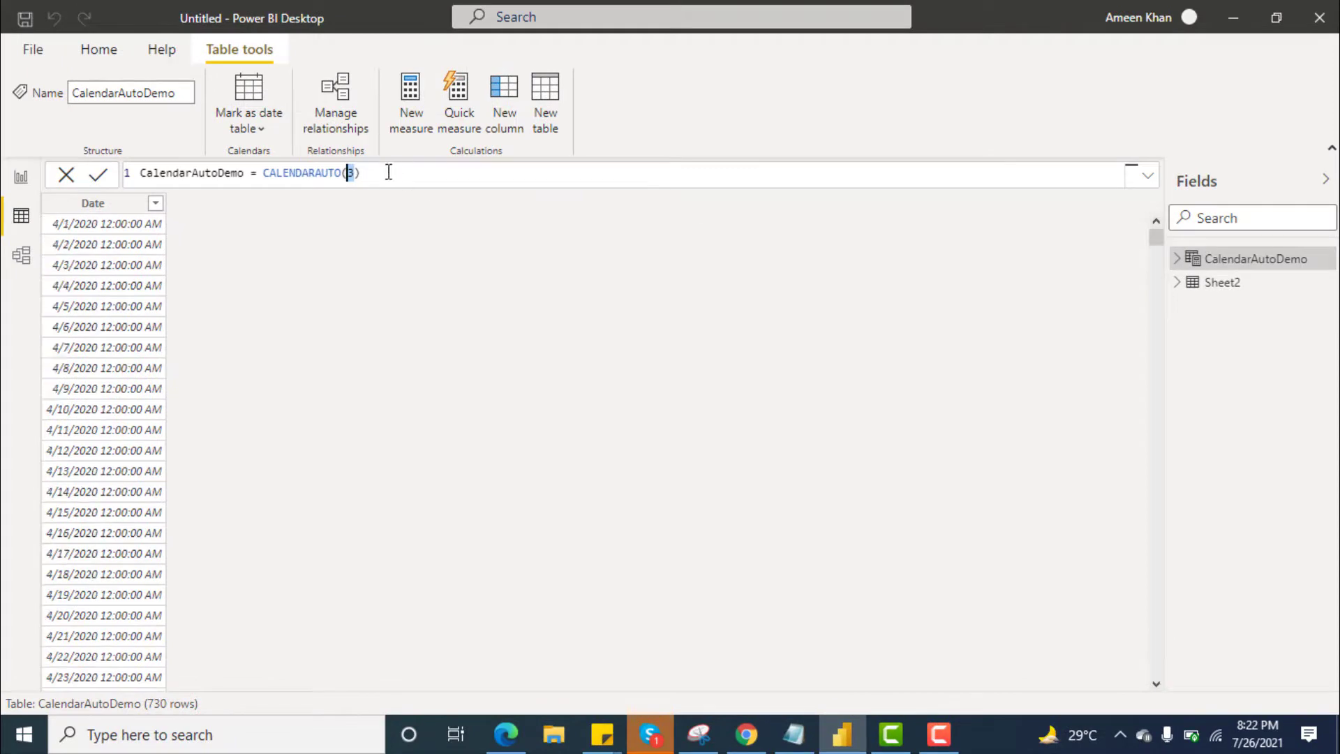